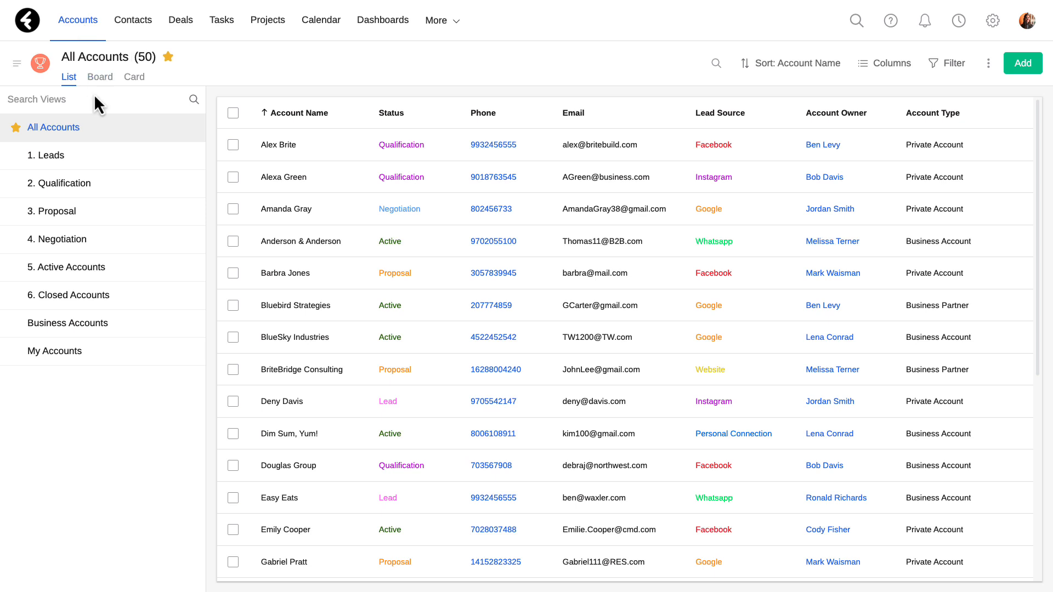
- Open the 1. Leads view and sort its accounts by Created On in ascending order
left_click(99, 165)
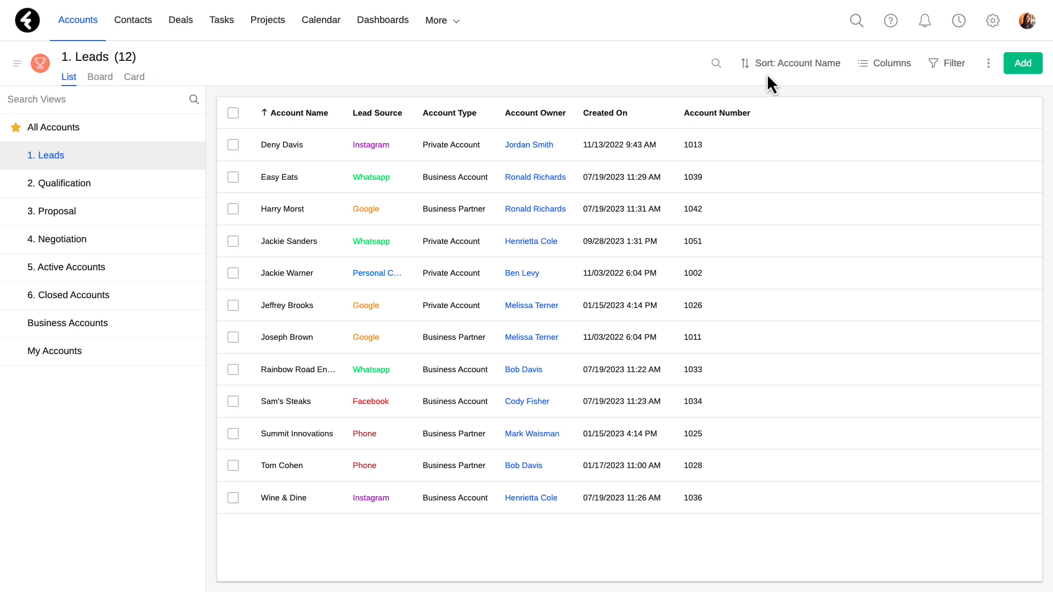
left_click(809, 66)
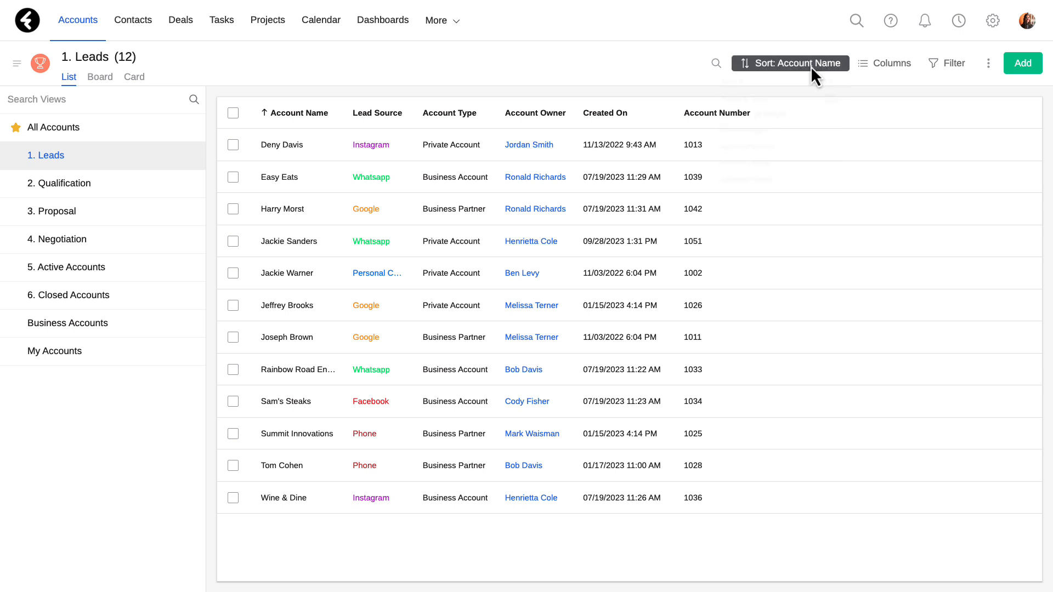
scroll(795, 137, "down", 4)
scroll(795, 137, "up", 4)
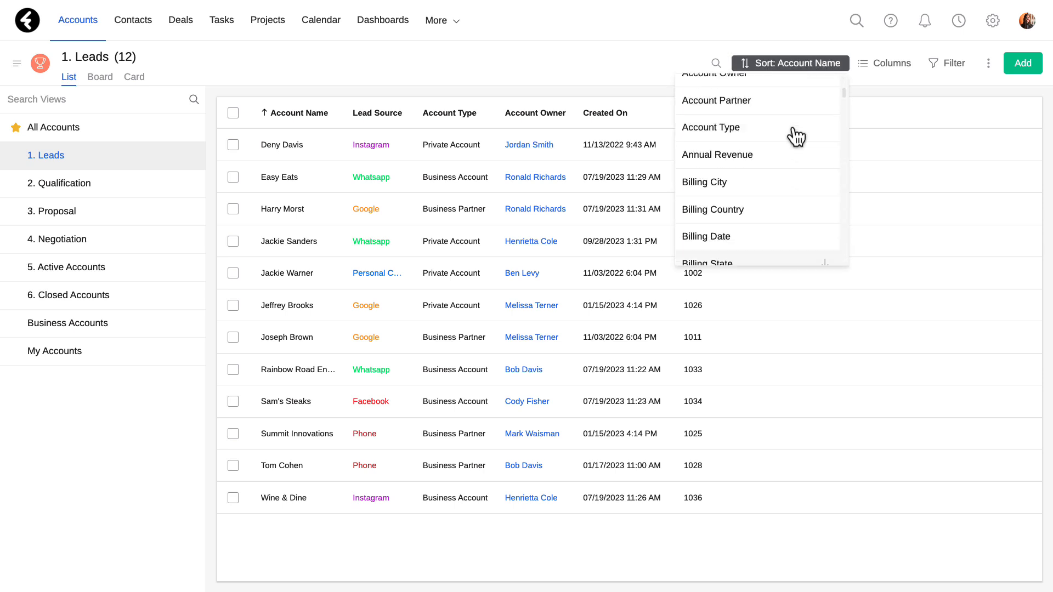
left_click(746, 90)
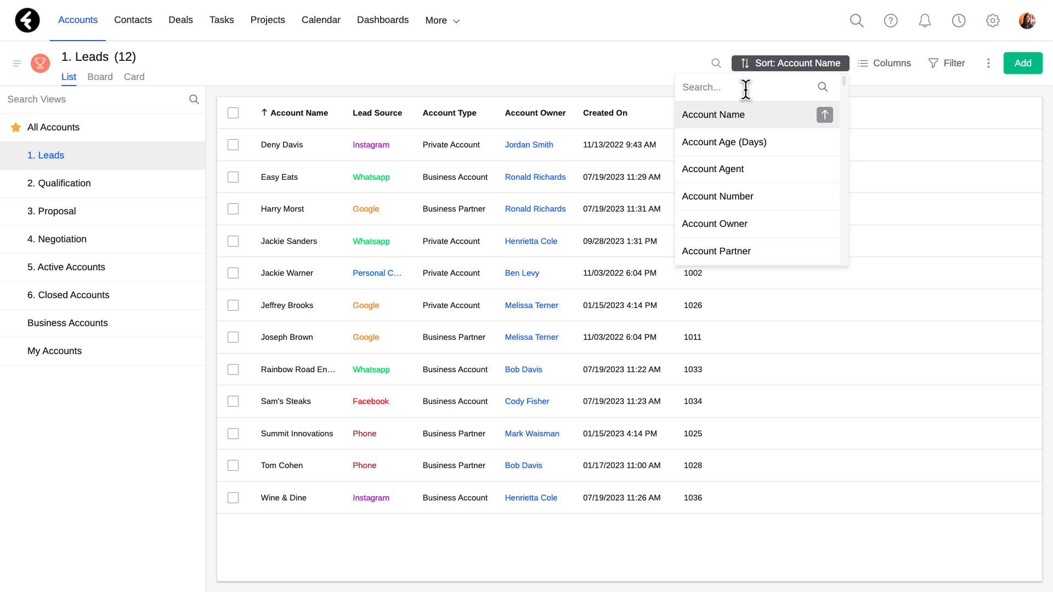
type("create")
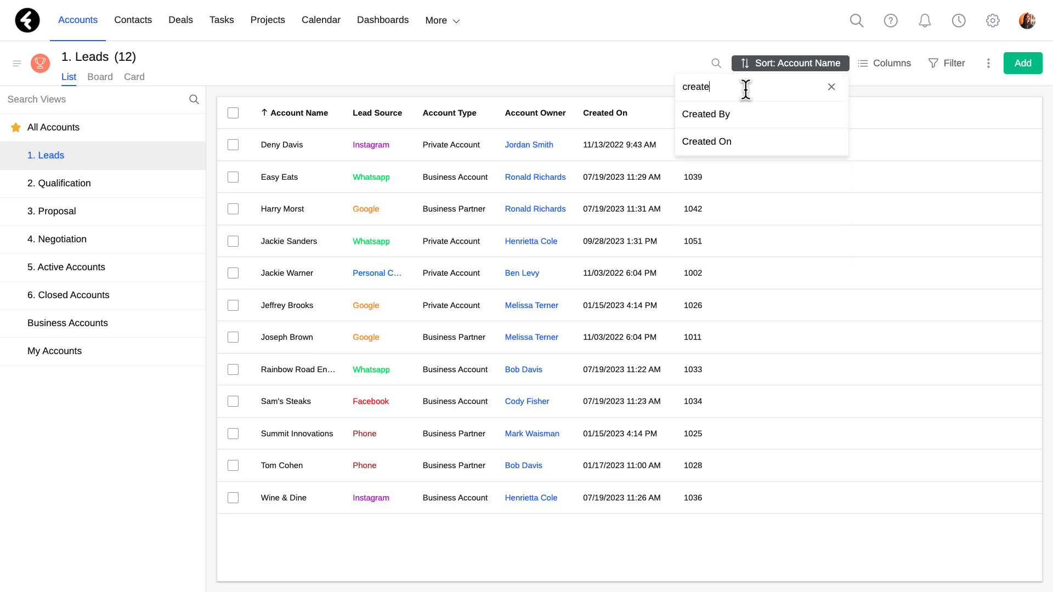
left_click(783, 144)
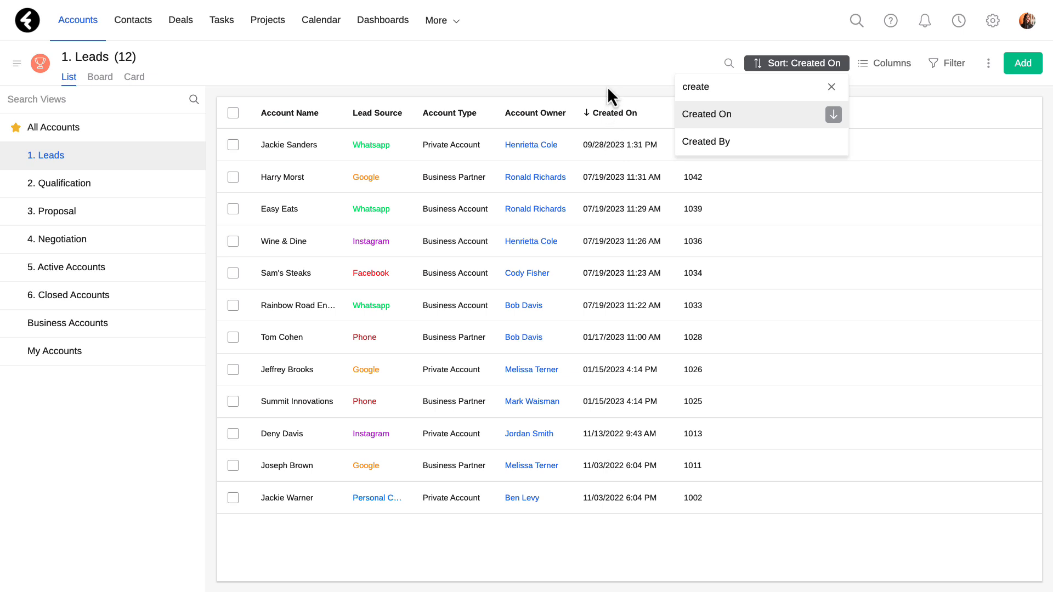
left_click(833, 115)
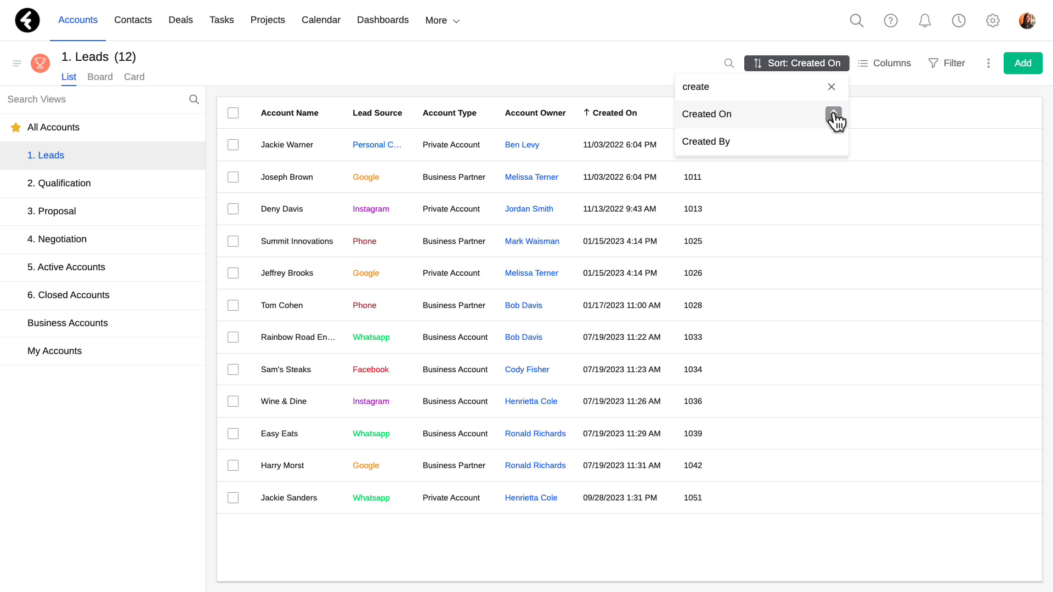
left_click(624, 83)
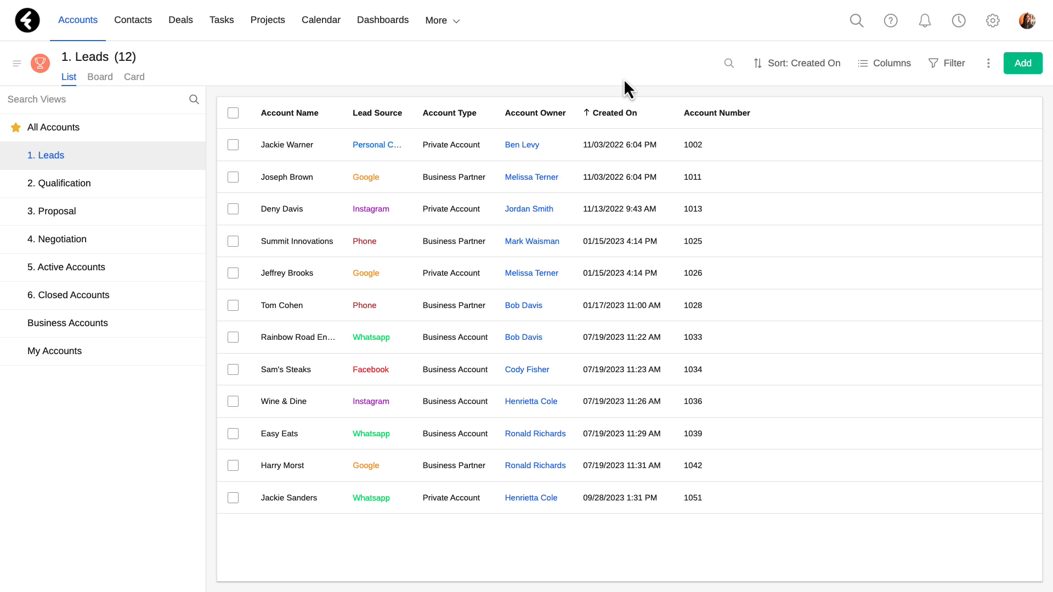
- Try sorting the list by Account Owner, then return to the Created On sort
left_click(552, 114)
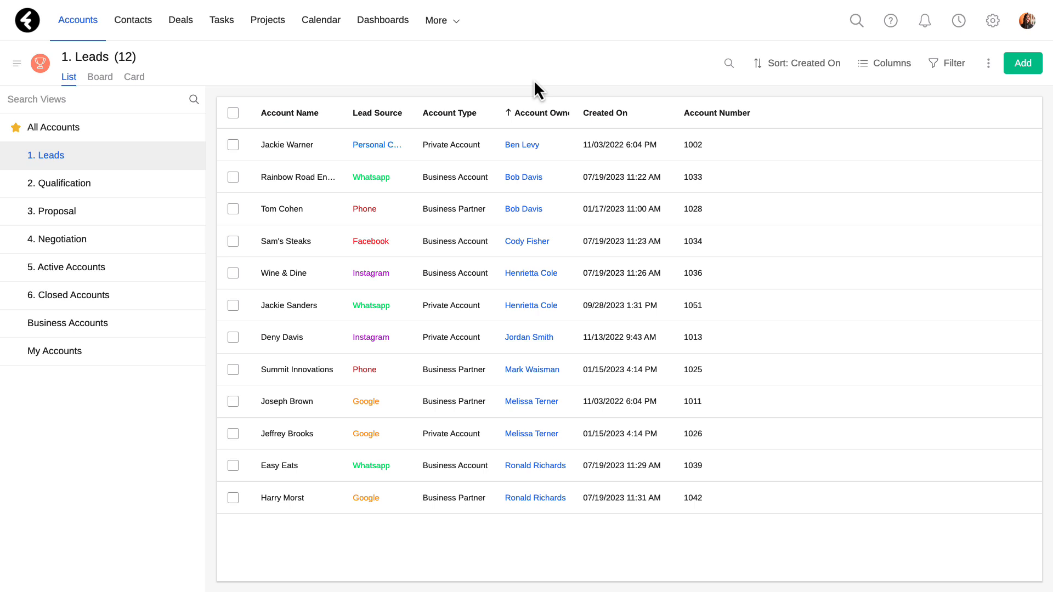
left_click(531, 109)
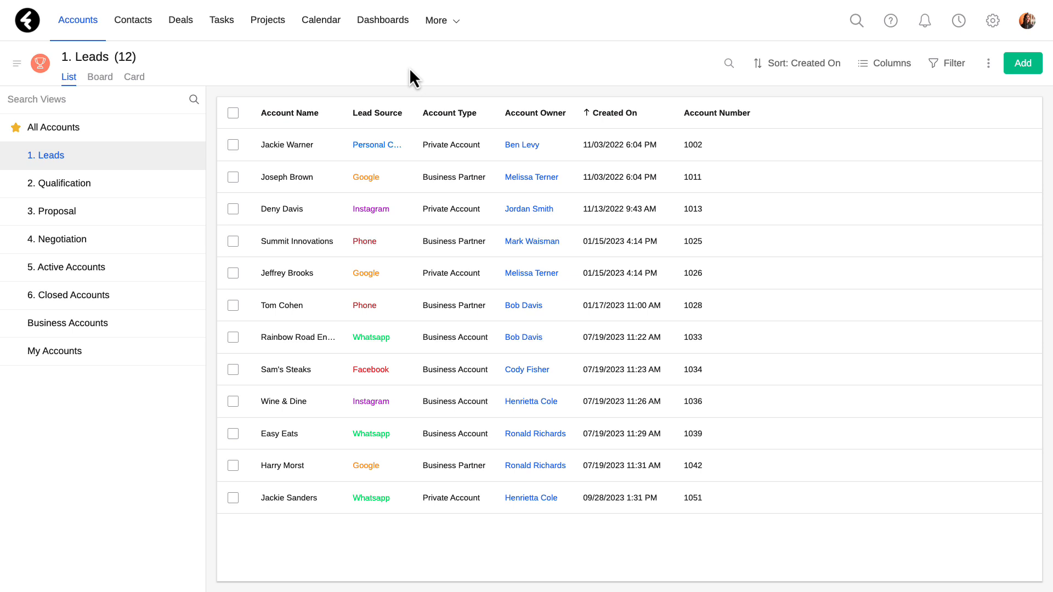
- Show the Phone and Email columns and hide the Account Number column
left_click(871, 68)
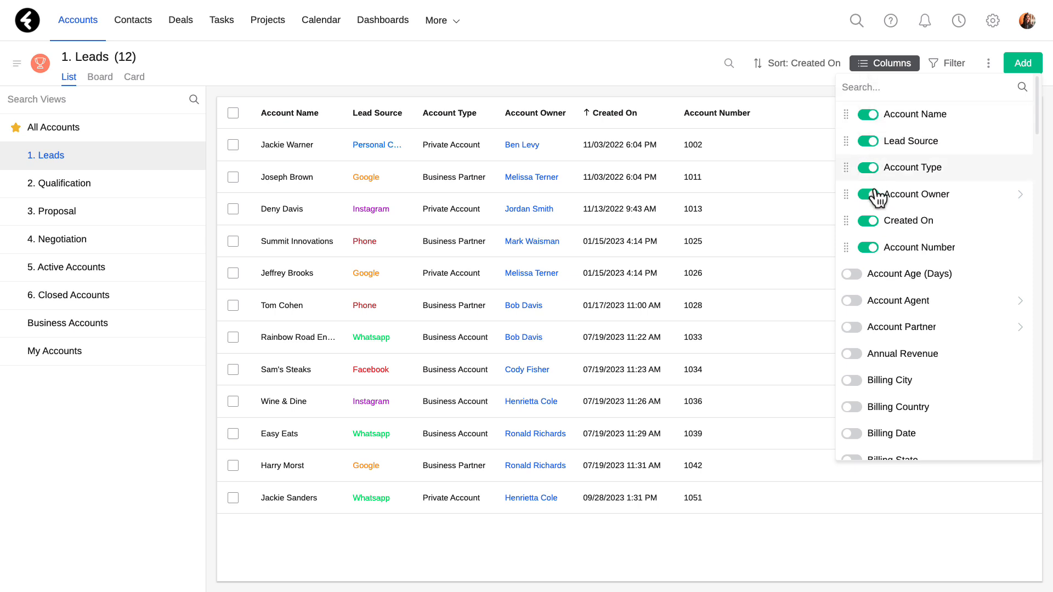
left_click(866, 88)
type("phone")
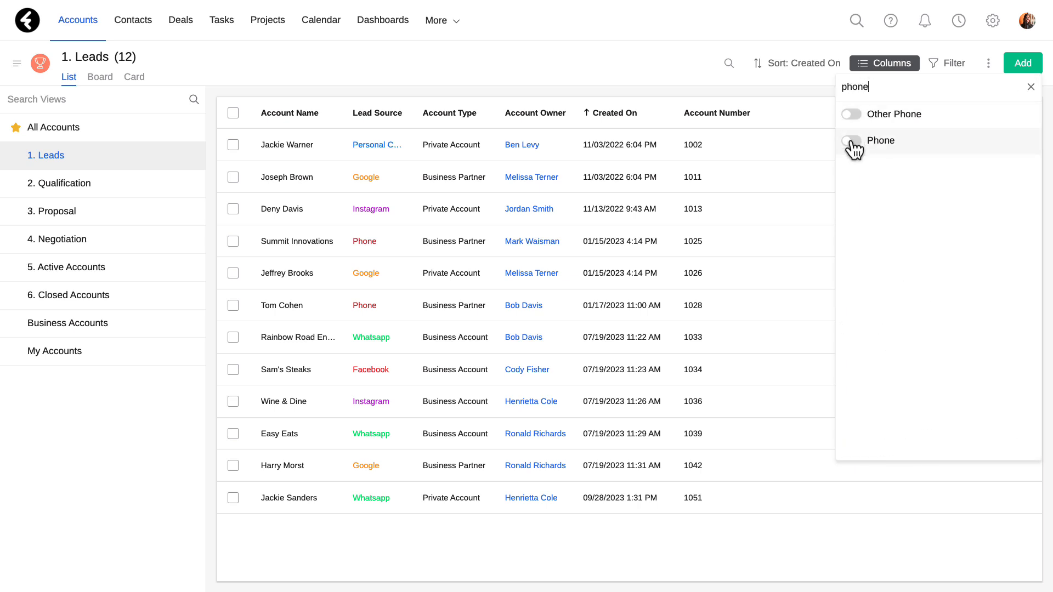
left_click(852, 144)
left_click(863, 87)
type("emai")
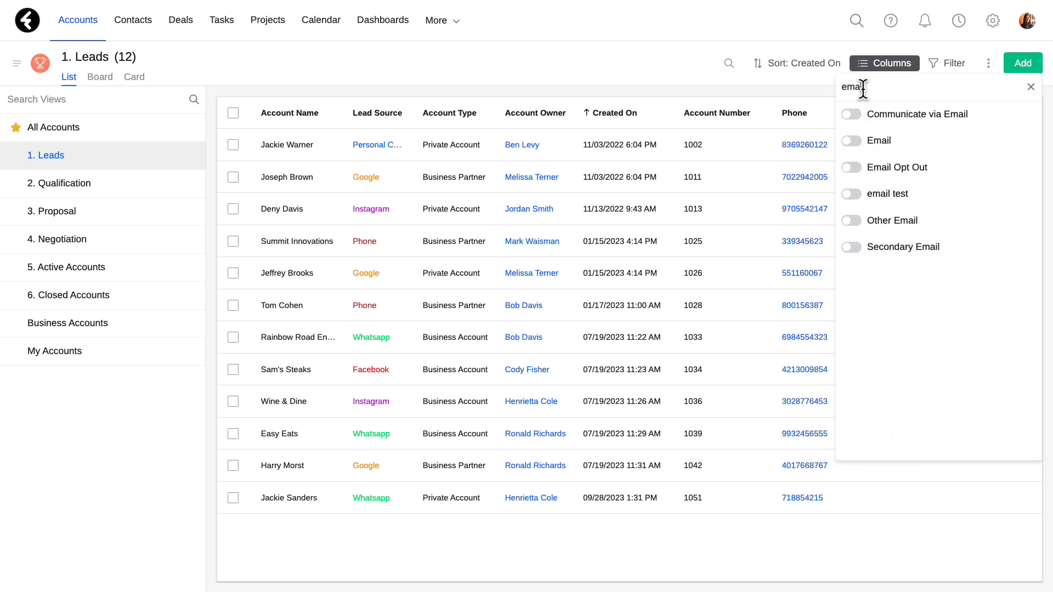
left_click(853, 142)
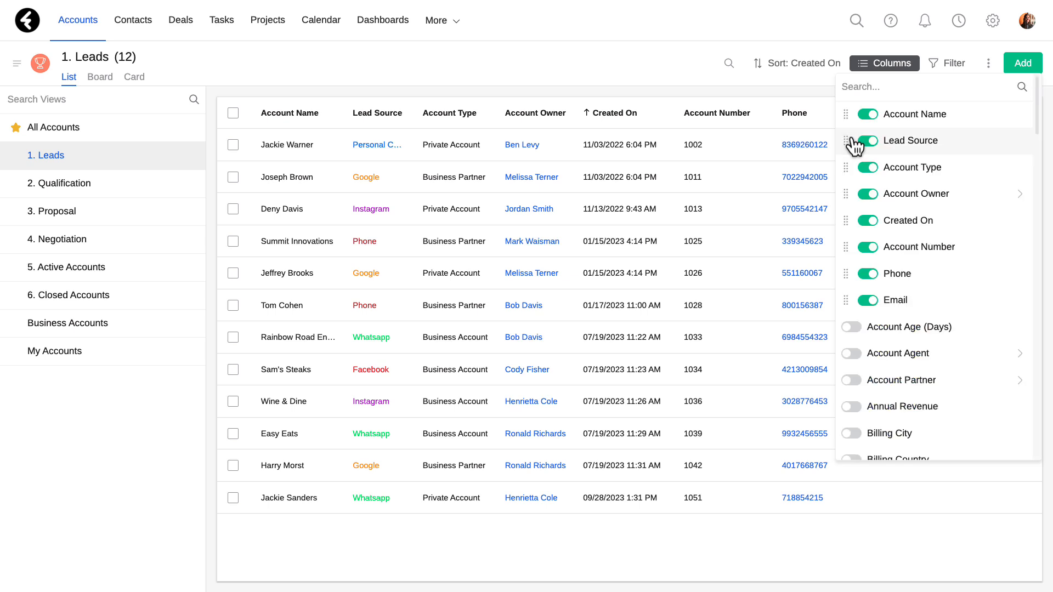
left_click(870, 249)
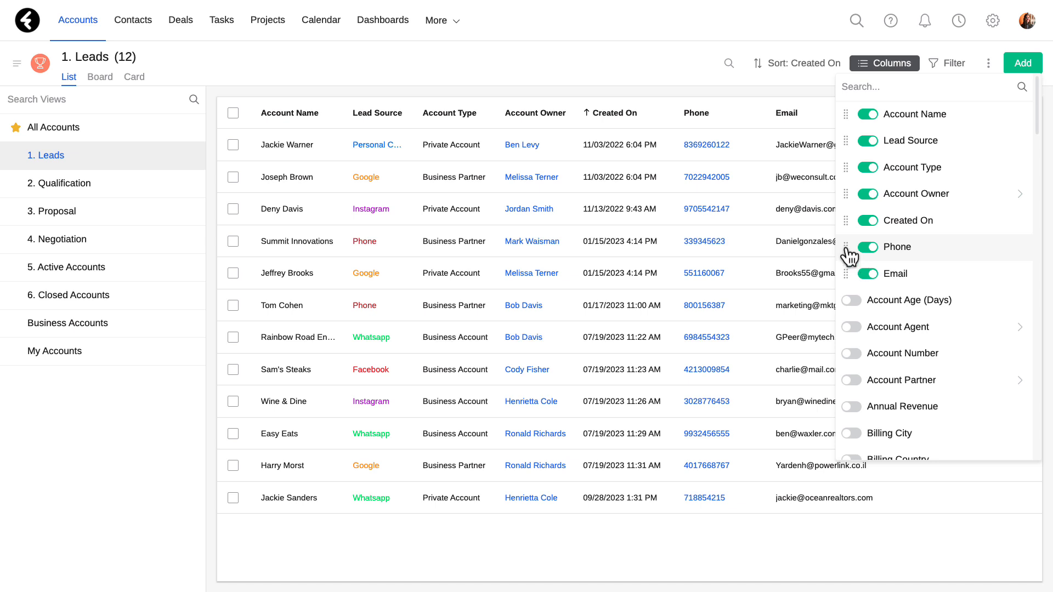
- Reorder the columns so Phone and Email follow directly after Account Name
left_click_drag(848, 243, 853, 146)
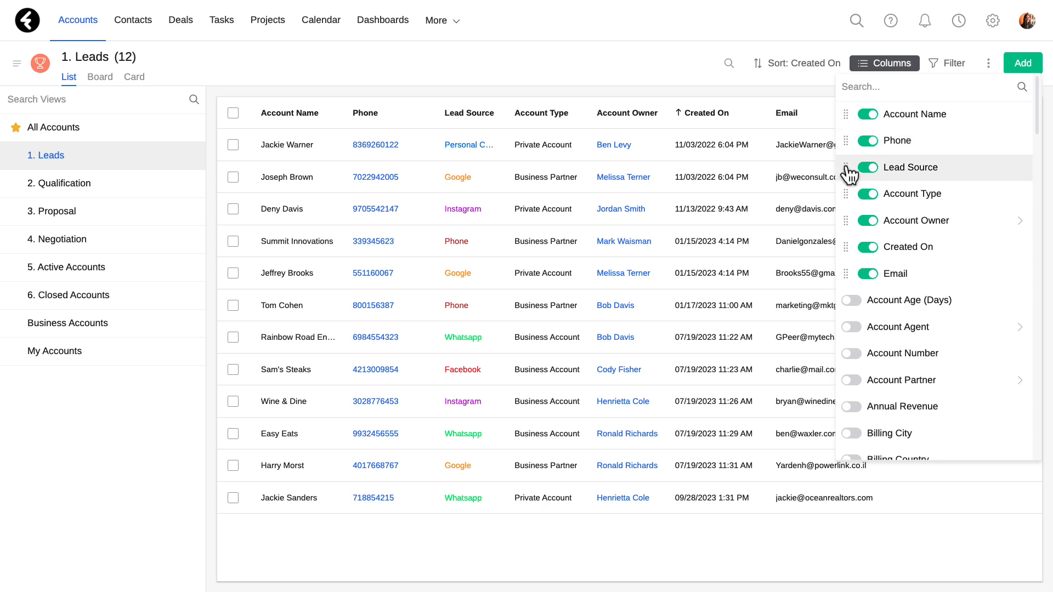
mouse_move(850, 169)
left_mouse_down()
mouse_move(853, 274)
mouse_move(853, 167)
left_mouse_up()
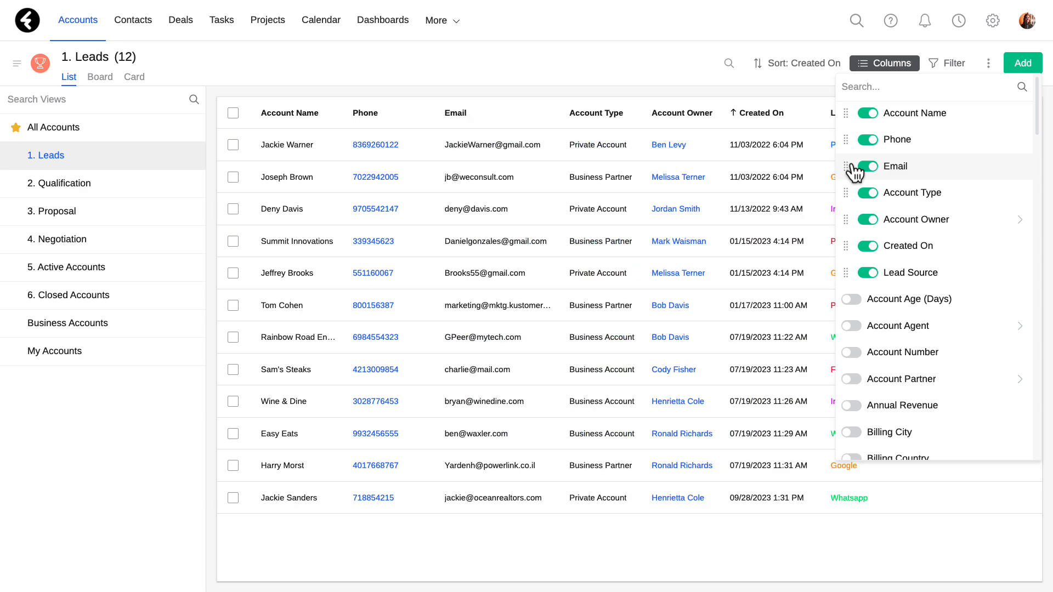
left_click(606, 83)
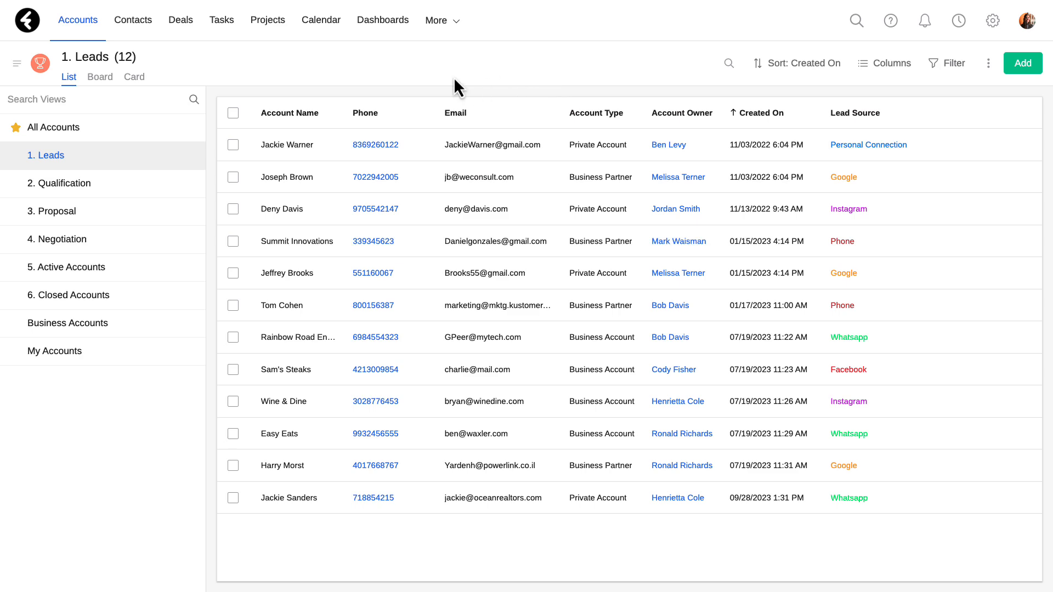
- Narrow the Phone column and widen the Email column slightly
left_click_drag(430, 113, 410, 115)
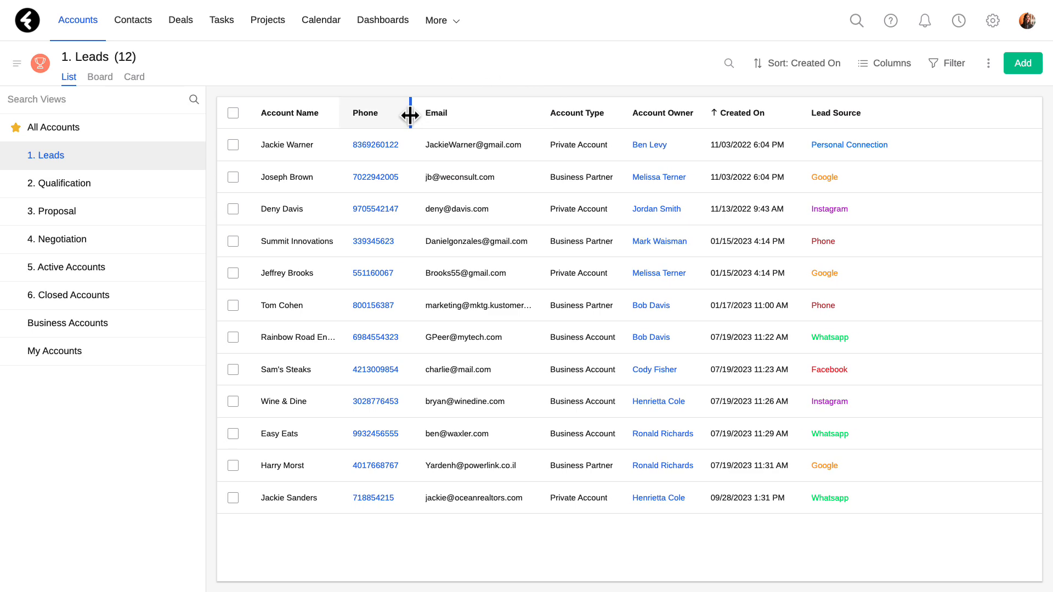
mouse_move(534, 113)
left_mouse_down()
mouse_move(603, 114)
mouse_move(538, 113)
left_mouse_up()
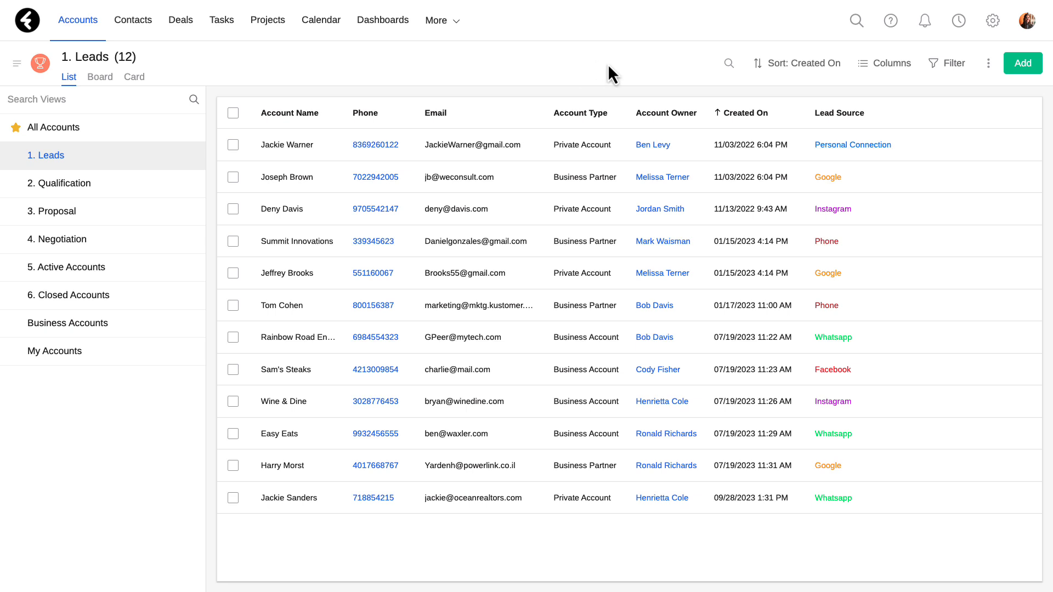
- Add the Primary Contact's Phone field as a column in the view
left_click(880, 67)
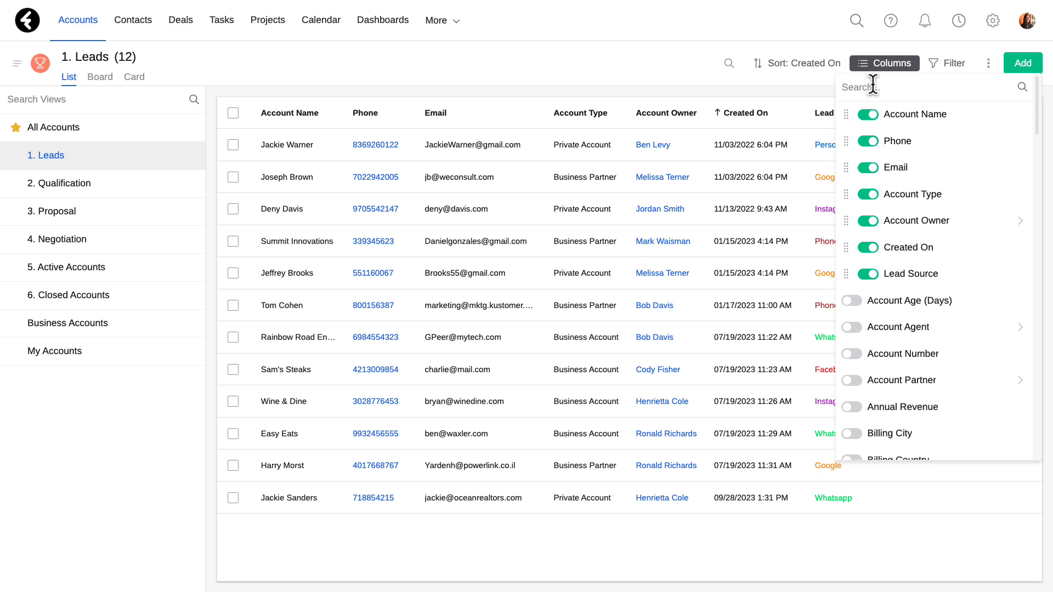
left_click(872, 87)
type("primar")
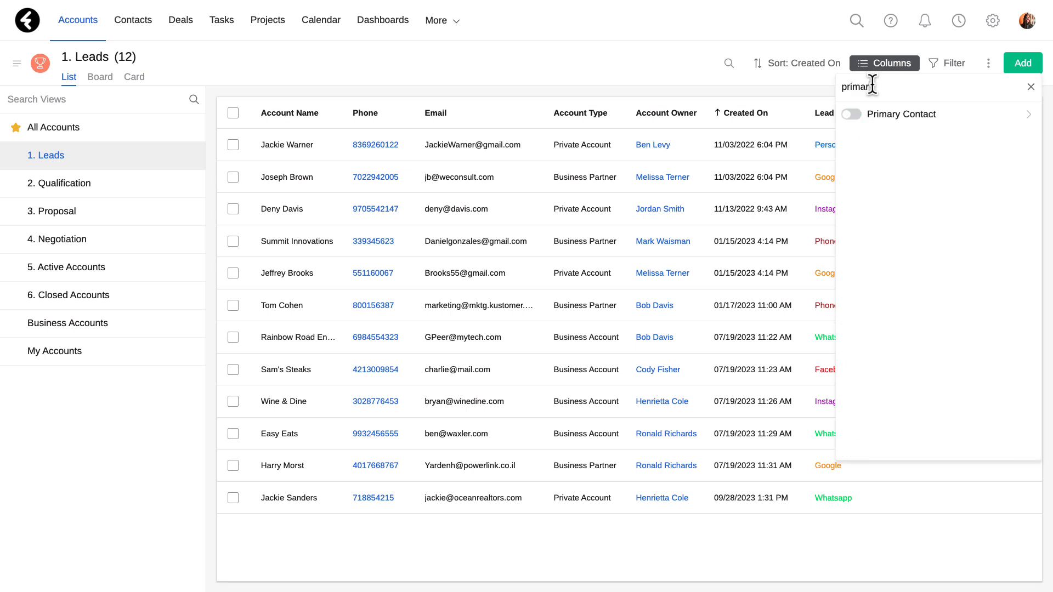
left_click(1030, 115)
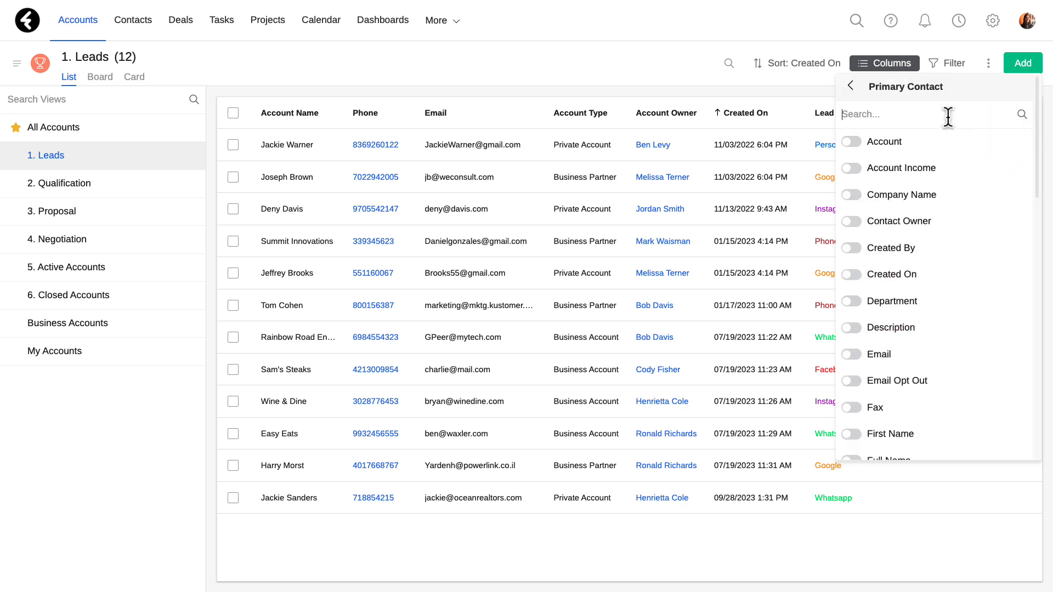
type("phone")
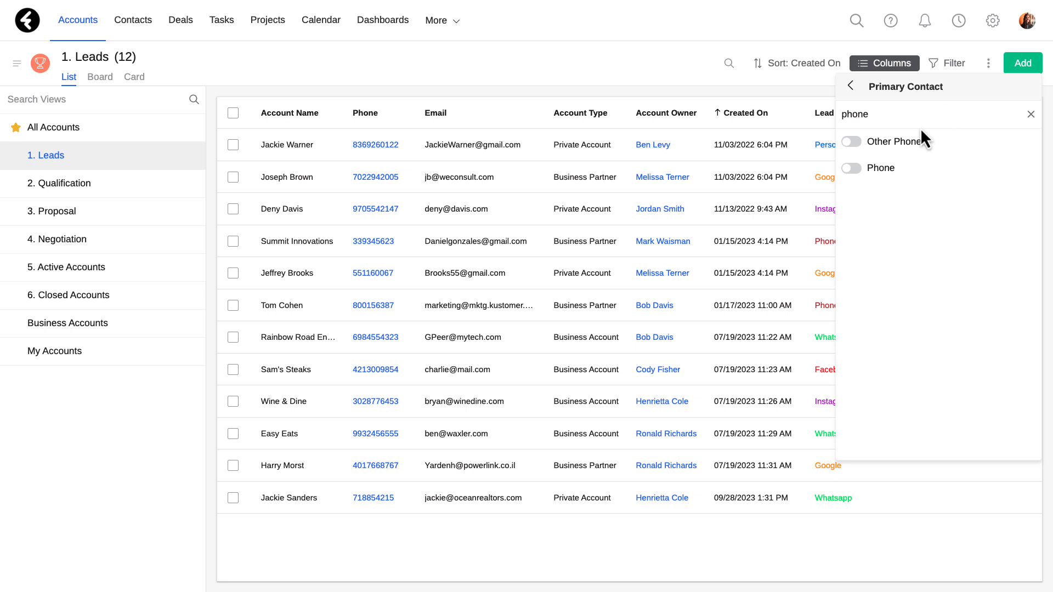
left_click(851, 167)
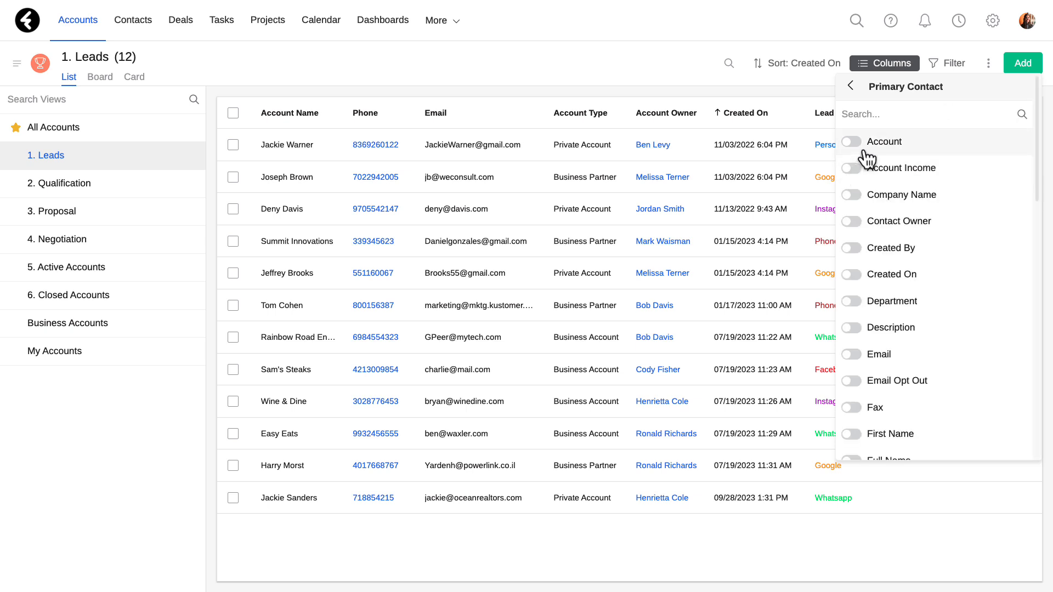
left_click(660, 71)
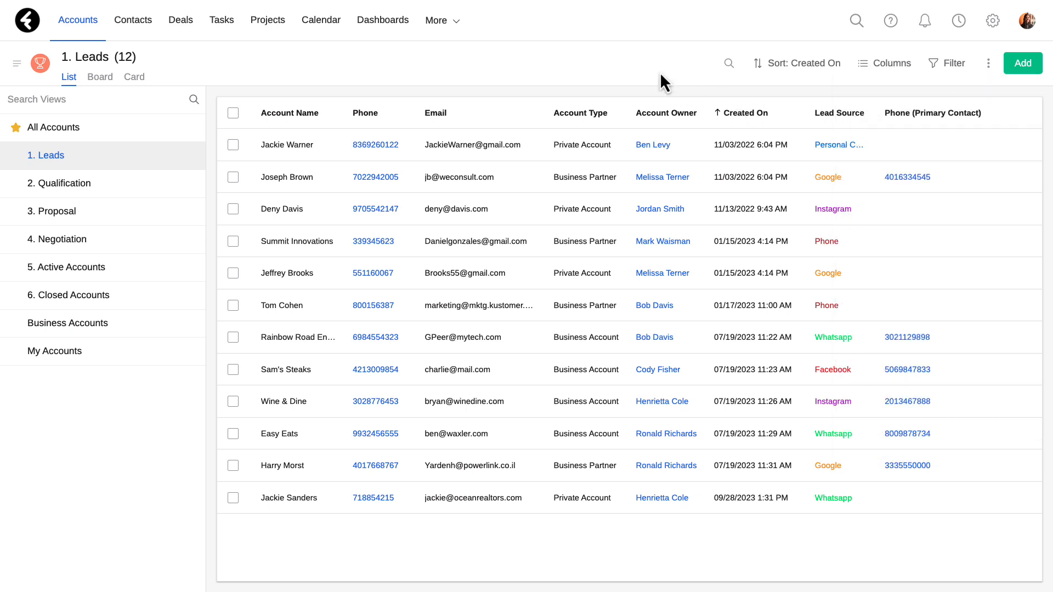